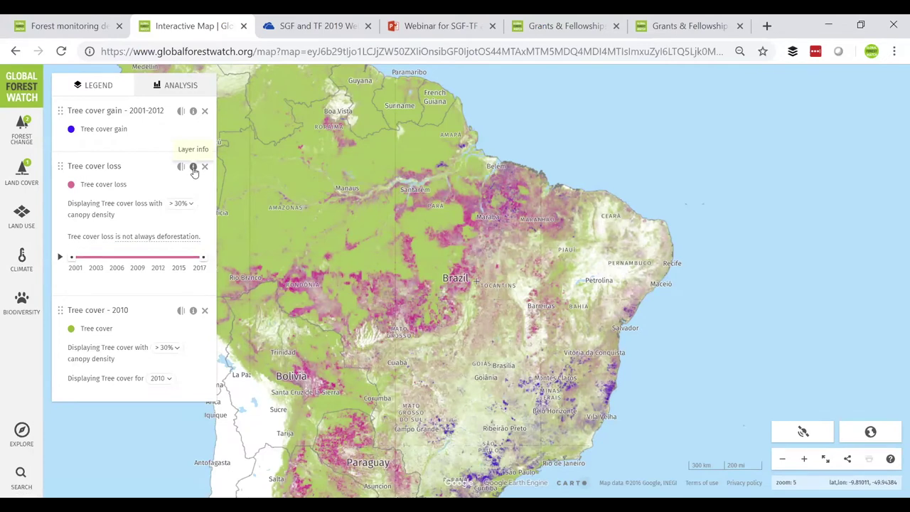
- Review the Tree cover loss layer's information, including its resolution, source, date of content and cautions
{"action": "left_click", "coordinate": [193, 169]}
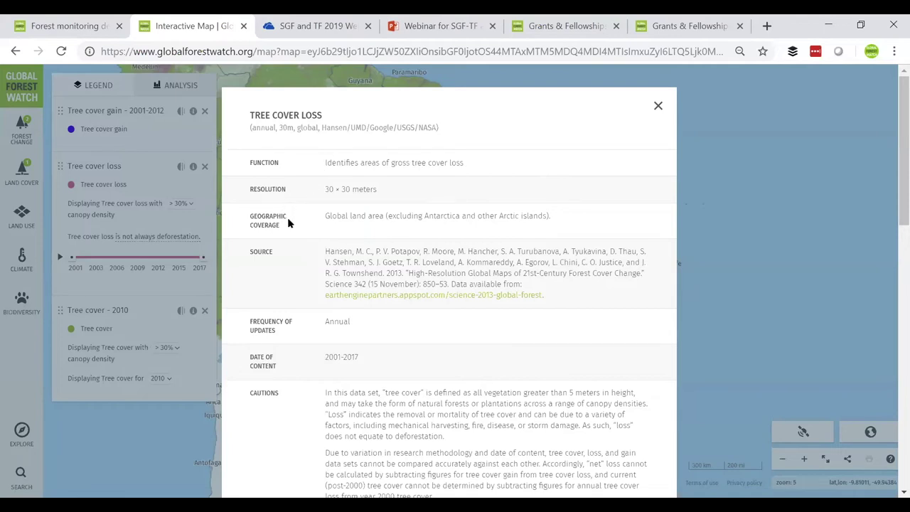
{"action": "scroll", "coordinate": [291, 225], "scroll_direction": "down", "scroll_amount": 1}
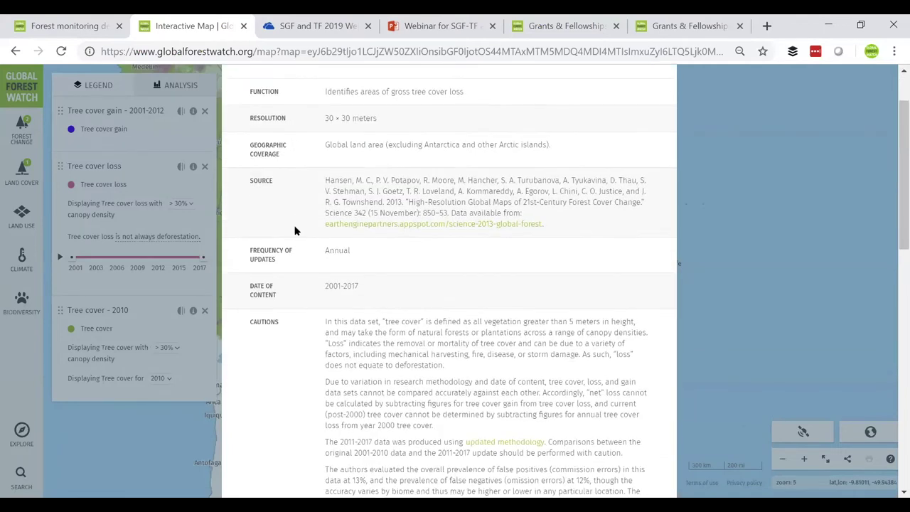
{"action": "scroll", "coordinate": [302, 249], "scroll_direction": "down", "scroll_amount": 1}
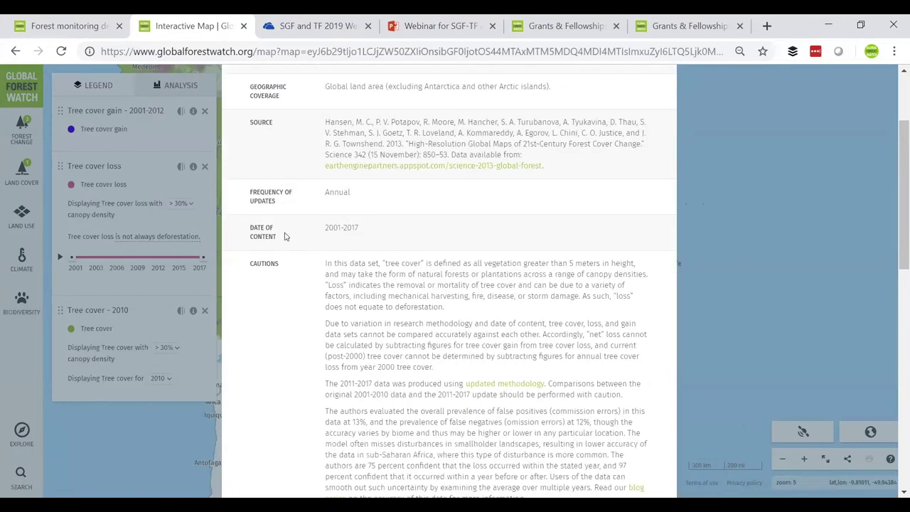
{"action": "scroll", "coordinate": [391, 251], "scroll_direction": "up", "scroll_amount": 2}
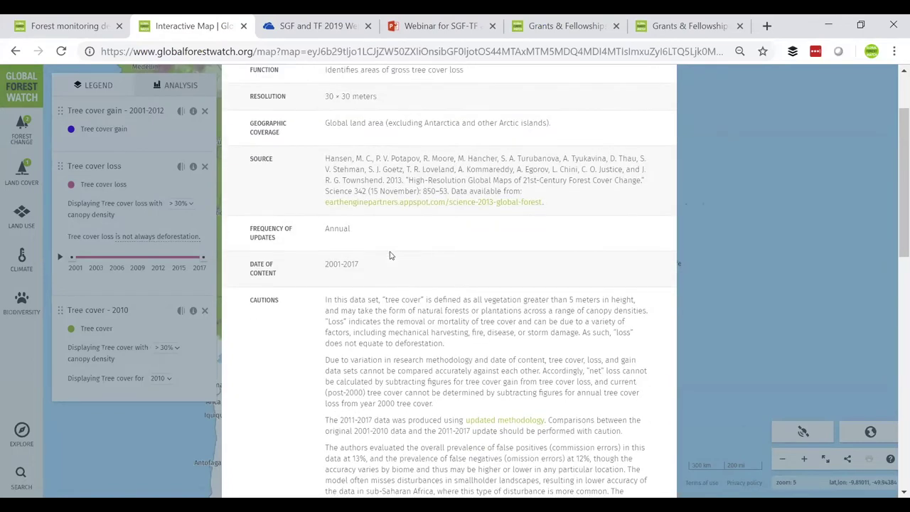
{"action": "left_click", "coordinate": [658, 106]}
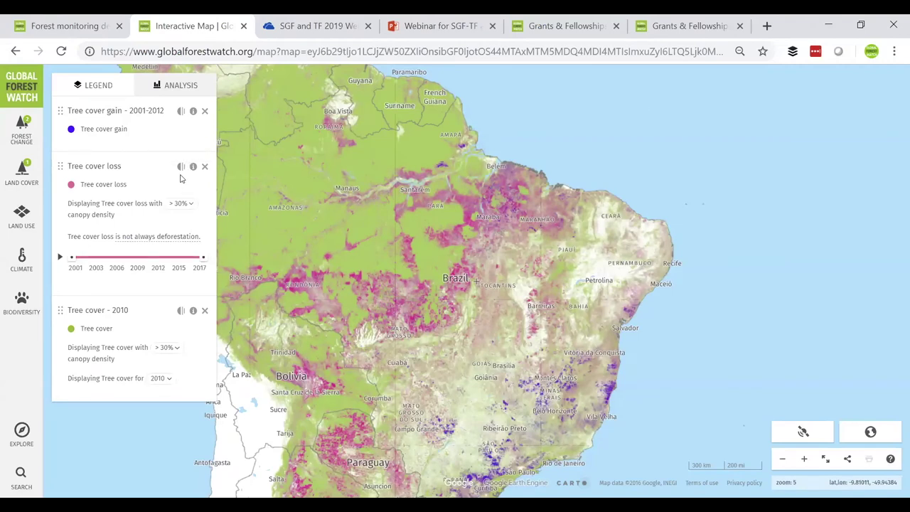
- Check the opacity control of the Tree cover gain layer and remove the Tree cover loss layer from the map
{"action": "left_click", "coordinate": [181, 111]}
{"action": "mouse_move", "coordinate": [223, 137]}
{"action": "left_mouse_down"}
{"action": "mouse_move", "coordinate": [187, 138]}
{"action": "mouse_move", "coordinate": [223, 137]}
{"action": "left_mouse_up"}
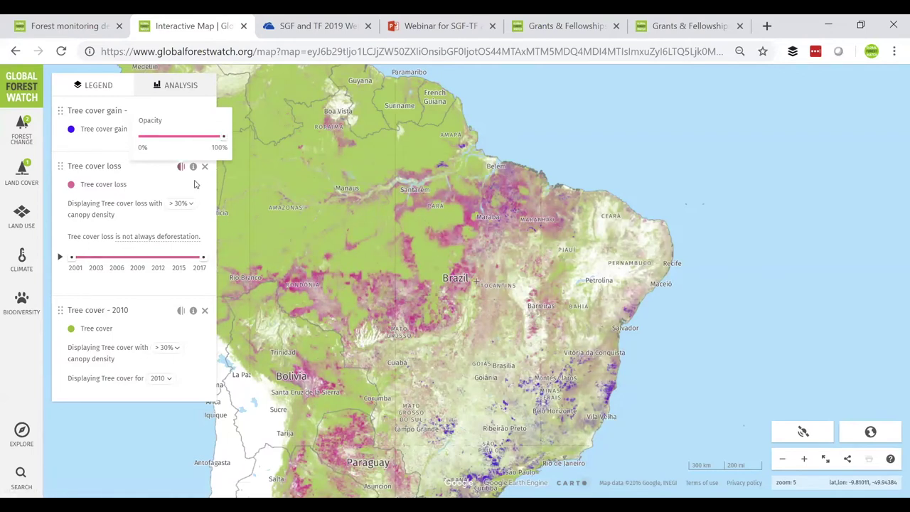
{"action": "left_click", "coordinate": [204, 166]}
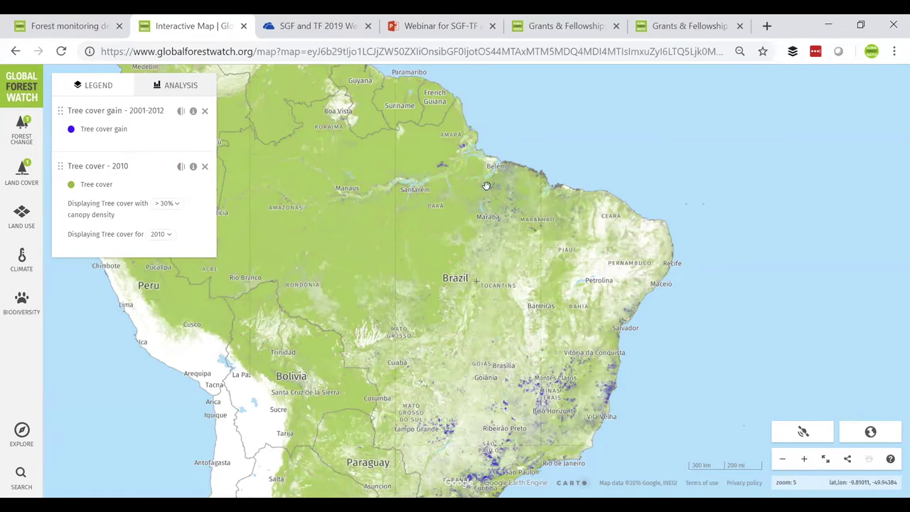
- Preview the map without its side windows, restore them, and view the link options for sharing this view
{"action": "left_click", "coordinate": [824, 462]}
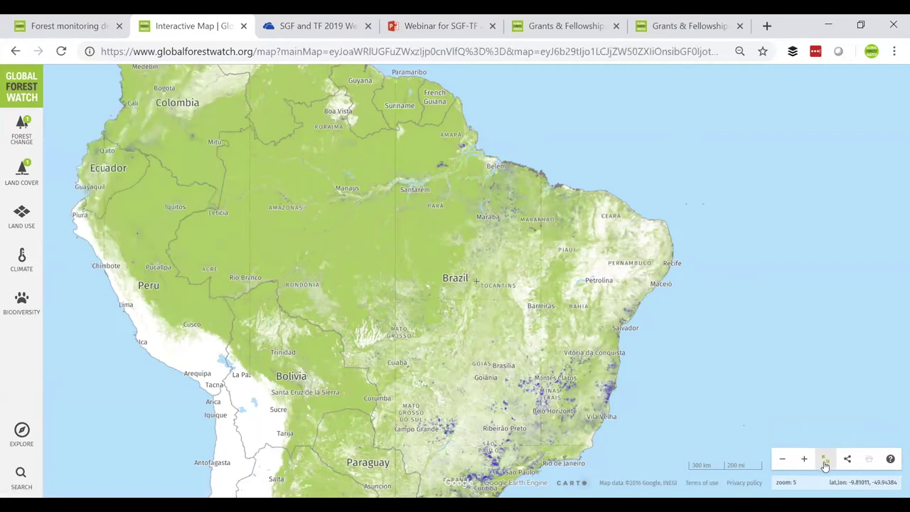
{"action": "left_click", "coordinate": [825, 463]}
{"action": "left_click", "coordinate": [847, 459]}
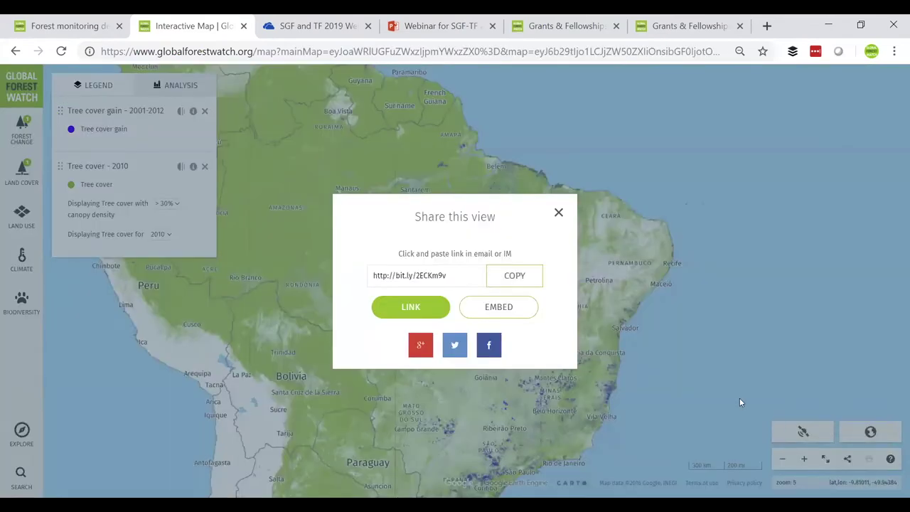
{"action": "left_click", "coordinate": [559, 212]}
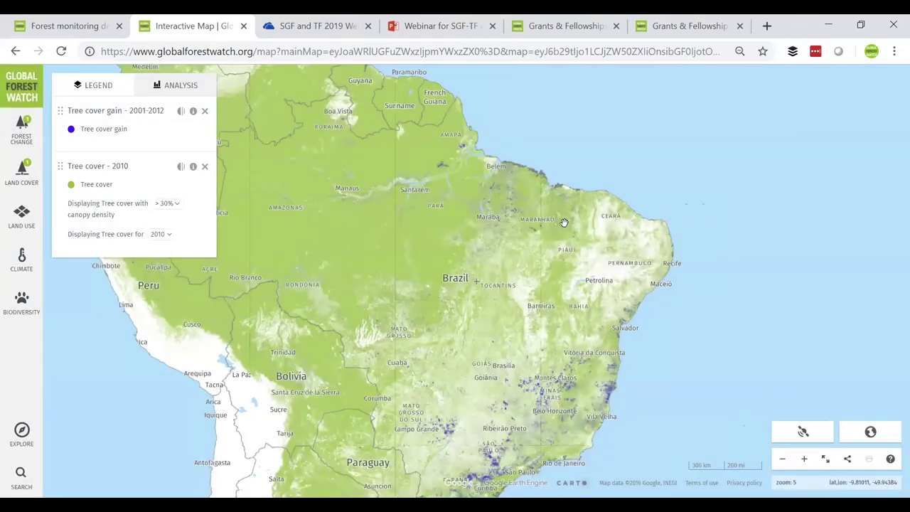
- Follow the guided map tour as far as the Explore section, exit it and dismiss the Explore content
{"action": "left_click", "coordinate": [892, 461]}
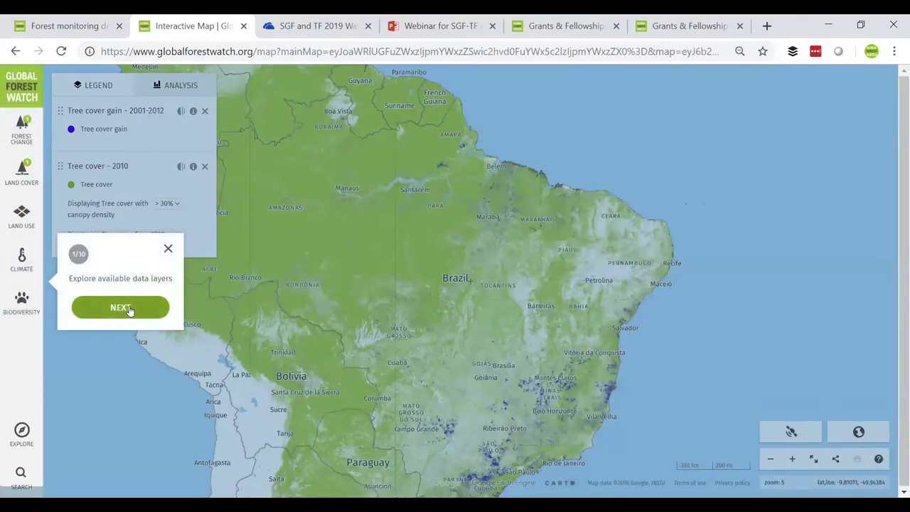
{"action": "left_click", "coordinate": [135, 306]}
{"action": "left_click", "coordinate": [366, 203]}
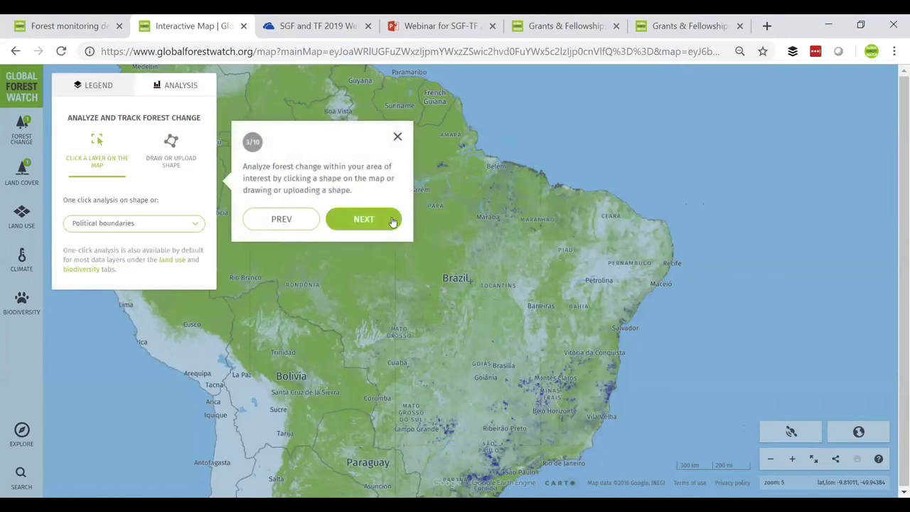
{"action": "left_click", "coordinate": [388, 223]}
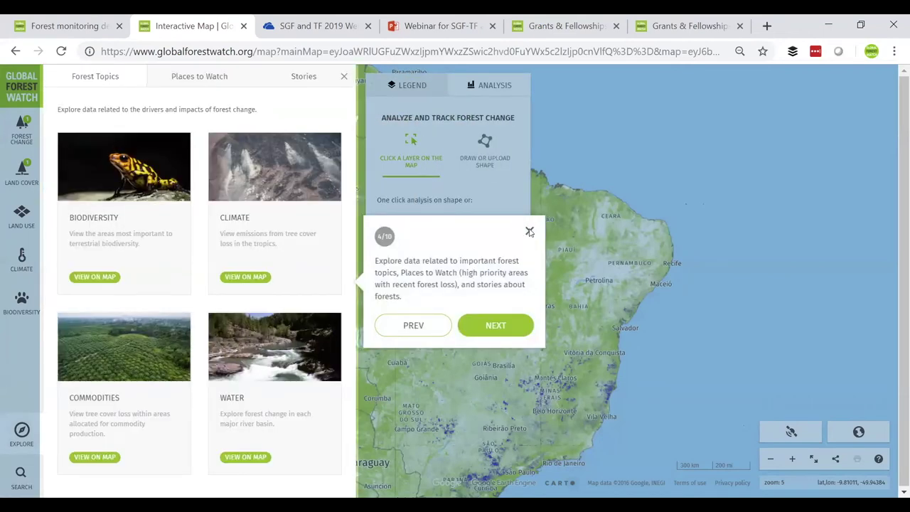
{"action": "left_click", "coordinate": [531, 233]}
{"action": "left_click", "coordinate": [344, 76]}
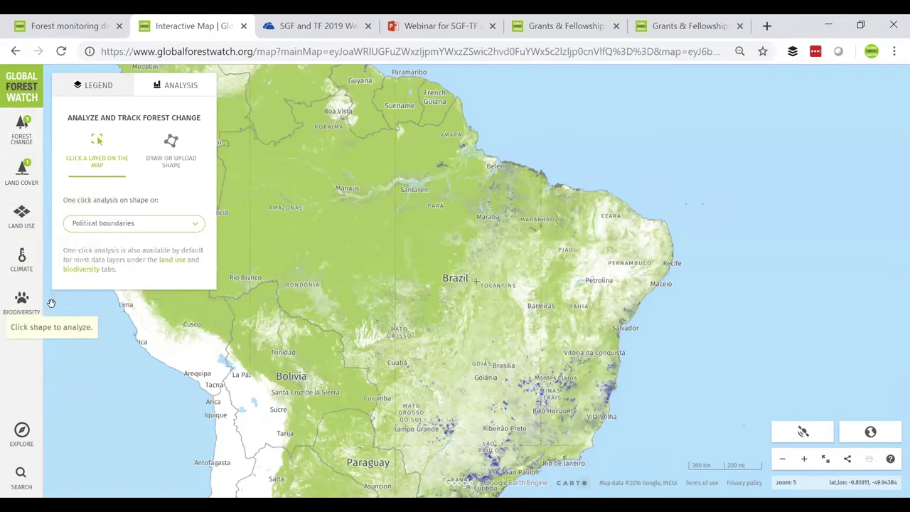
- Add Brazil as the country for country-specific data in the land cover layers
{"action": "left_click", "coordinate": [15, 168]}
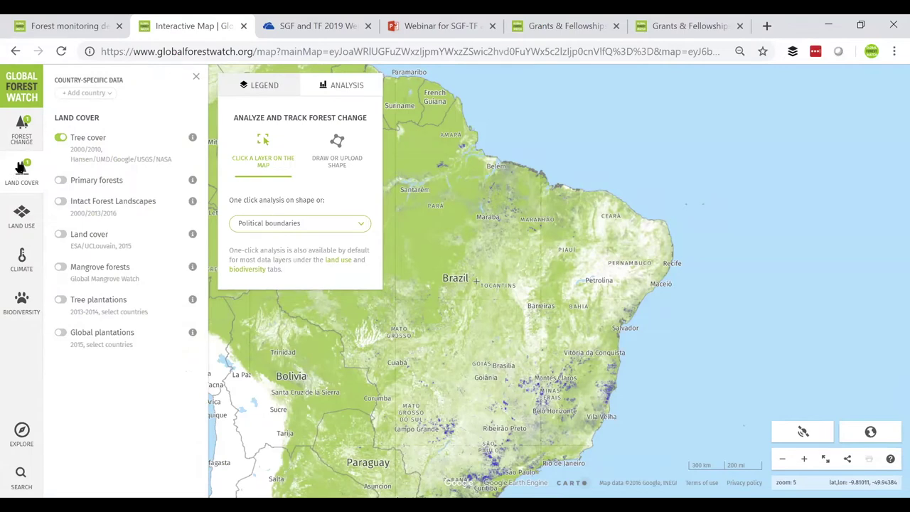
{"action": "left_click", "coordinate": [107, 94]}
{"action": "left_click", "coordinate": [87, 116]}
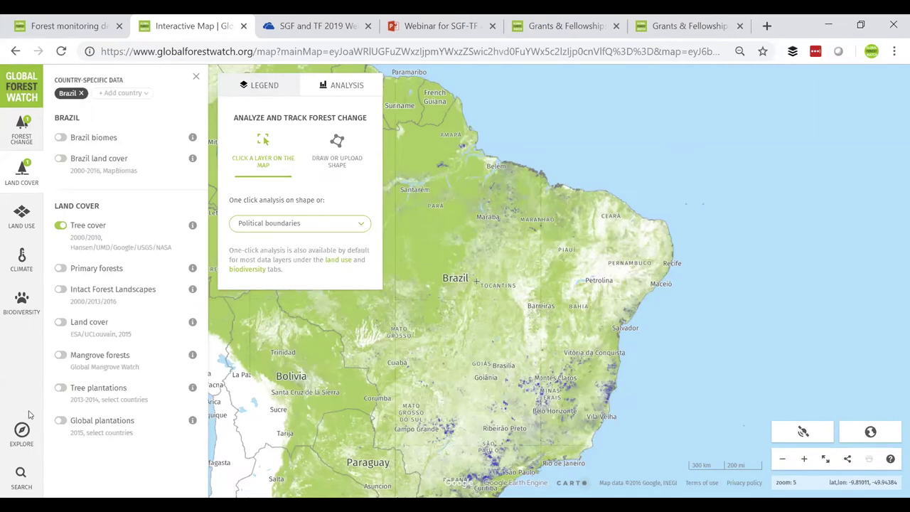
- Browse the Explore content: Forest Topics, Places to Watch and Stories
{"action": "left_click", "coordinate": [21, 434]}
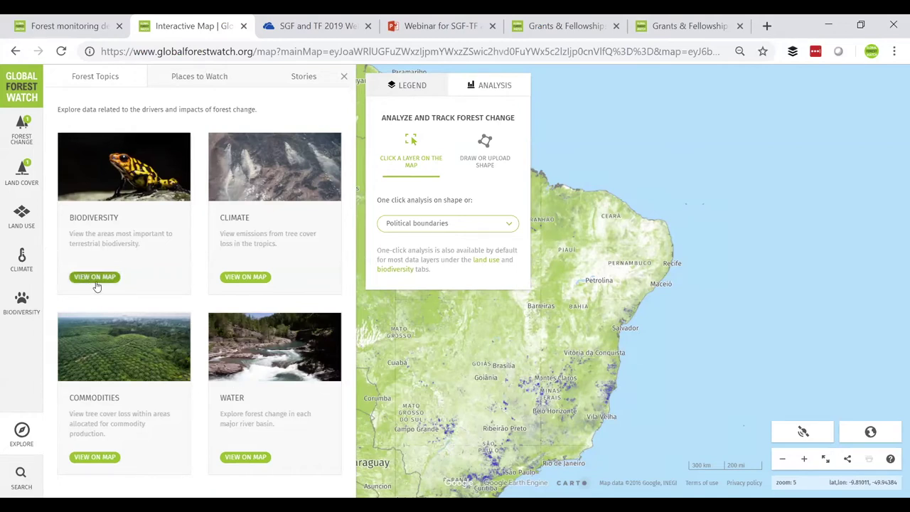
{"action": "left_click", "coordinate": [205, 78]}
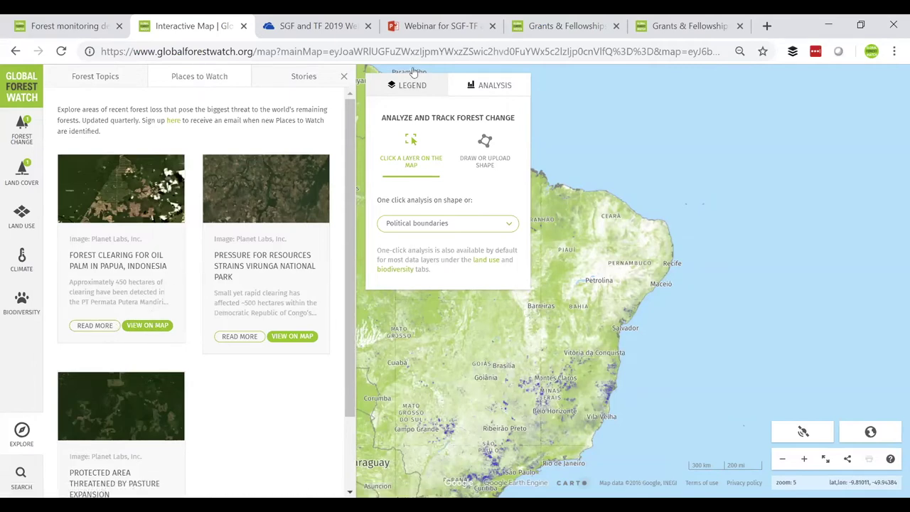
{"action": "left_click", "coordinate": [303, 76]}
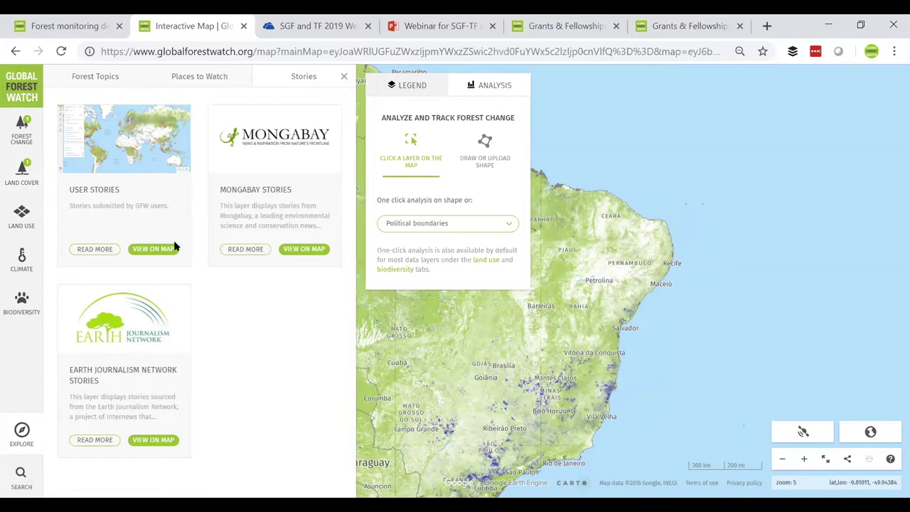
- Turn on the GLAD alerts layer for forest change and the Protected areas layer for land use
{"action": "left_click", "coordinate": [22, 133]}
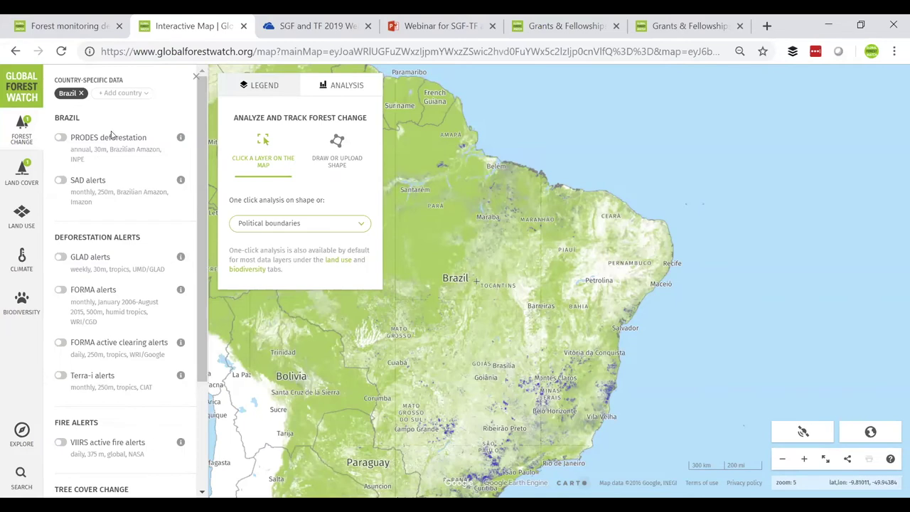
{"action": "left_click", "coordinate": [60, 258]}
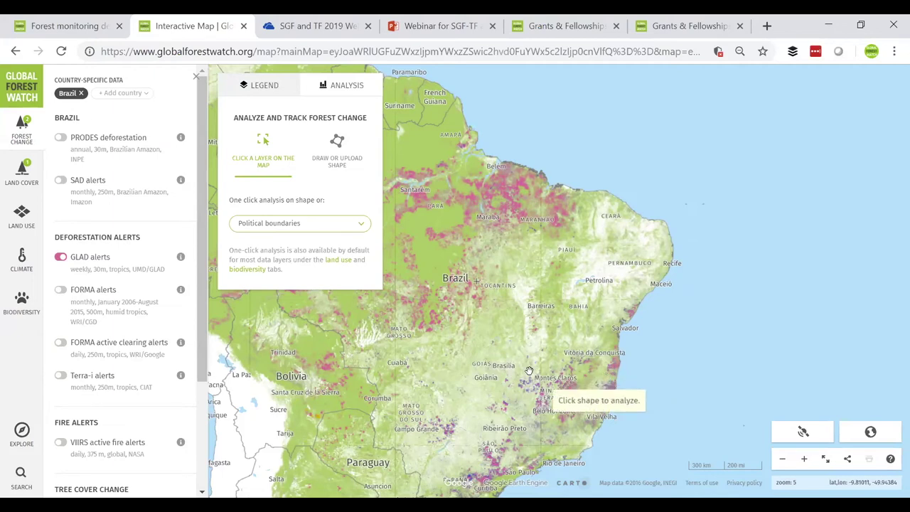
{"action": "left_click", "coordinate": [27, 188]}
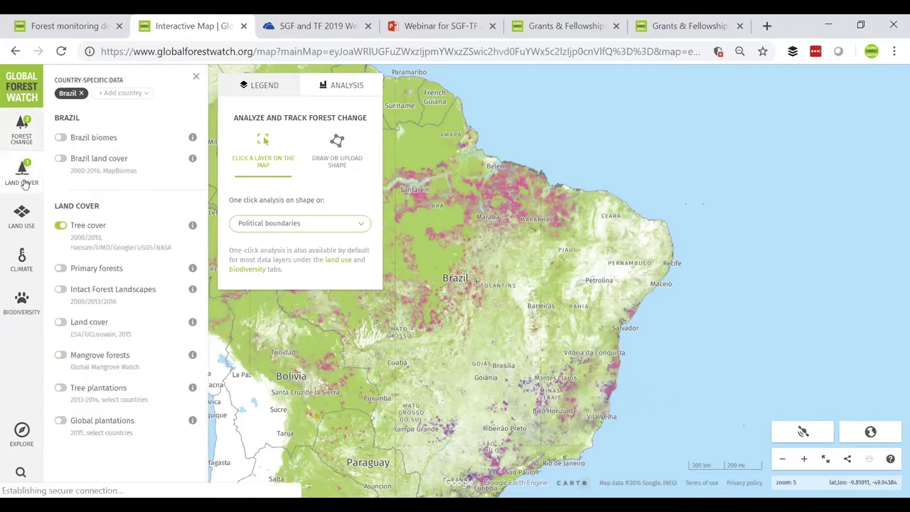
{"action": "left_click", "coordinate": [25, 219]}
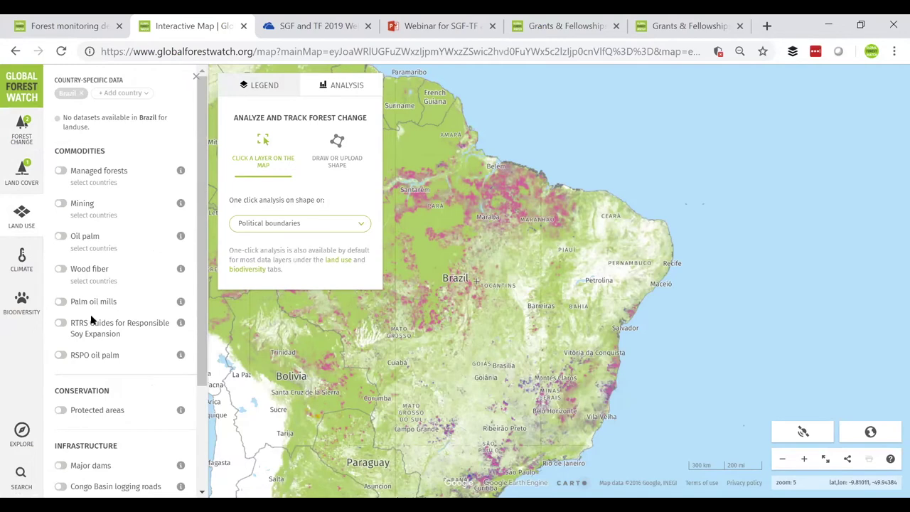
{"action": "left_click", "coordinate": [61, 411]}
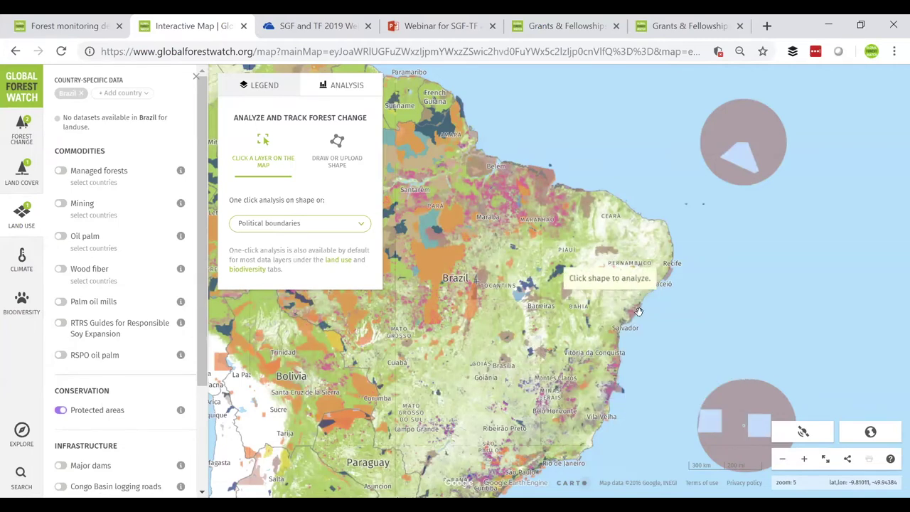
- View recent satellite imagery near the Xikrin do Rio Catete indigenous territory and look at the acquisition date range options
{"action": "left_click", "coordinate": [794, 459]}
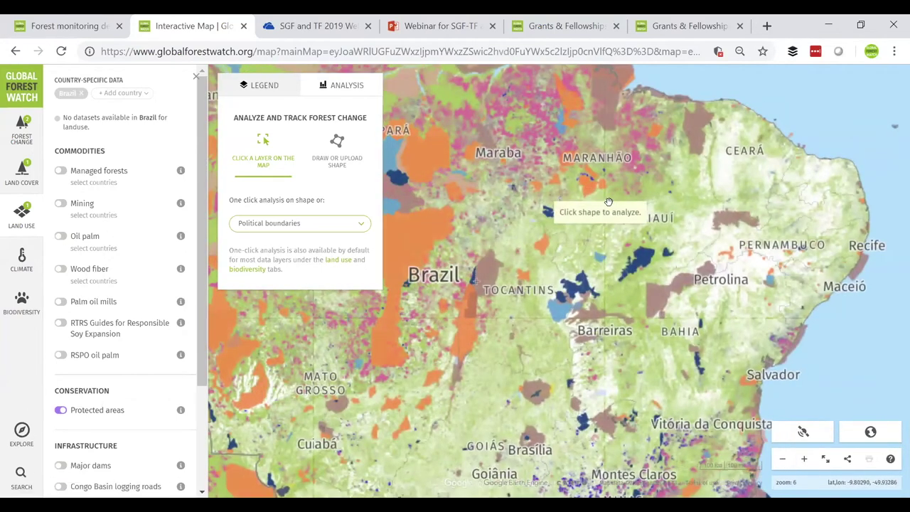
{"action": "left_click_drag", "start_coordinate": [603, 207], "coordinate": [619, 281]}
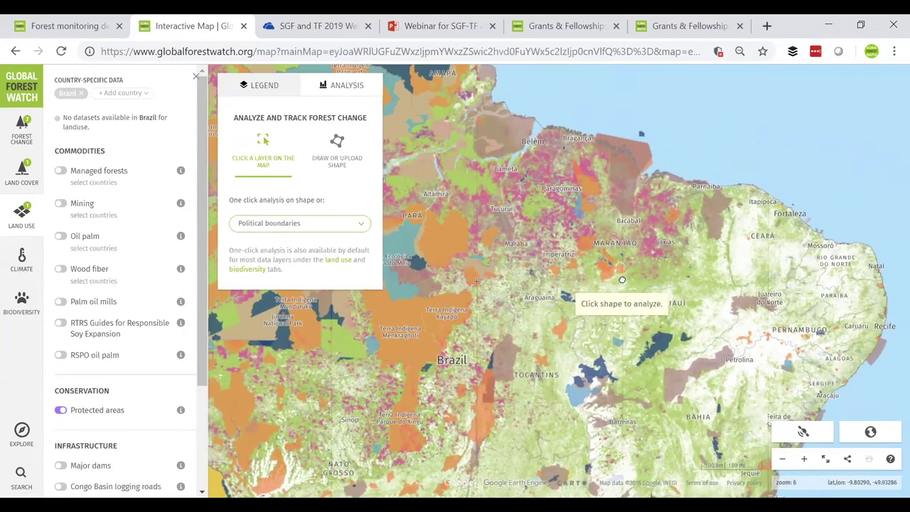
{"action": "left_click", "coordinate": [803, 433]}
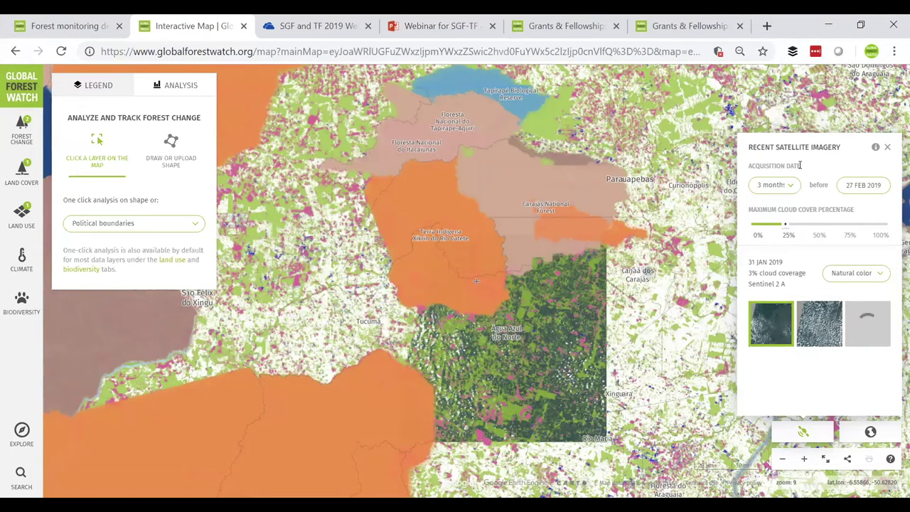
{"action": "left_click", "coordinate": [774, 185]}
{"action": "left_click", "coordinate": [819, 163]}
- Change the basemap around the indigenous territory to Satellite
{"action": "left_click", "coordinate": [806, 459]}
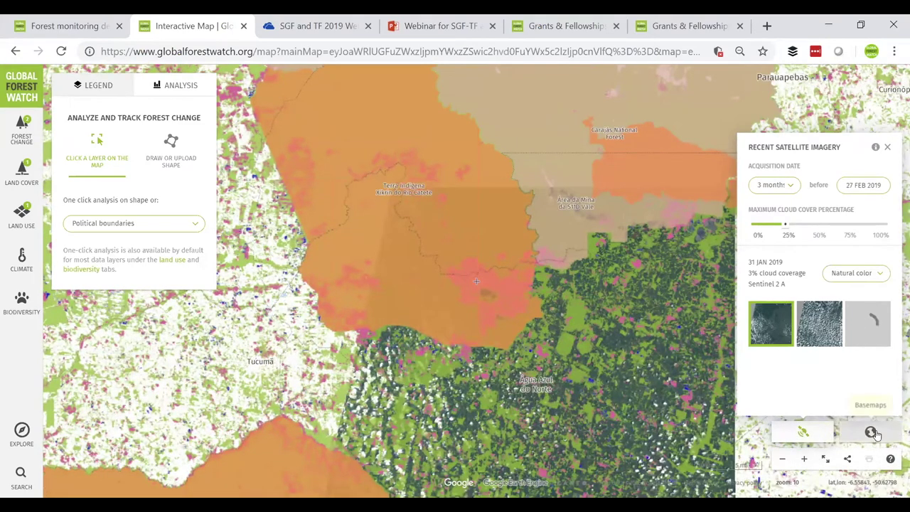
{"action": "left_click", "coordinate": [872, 432]}
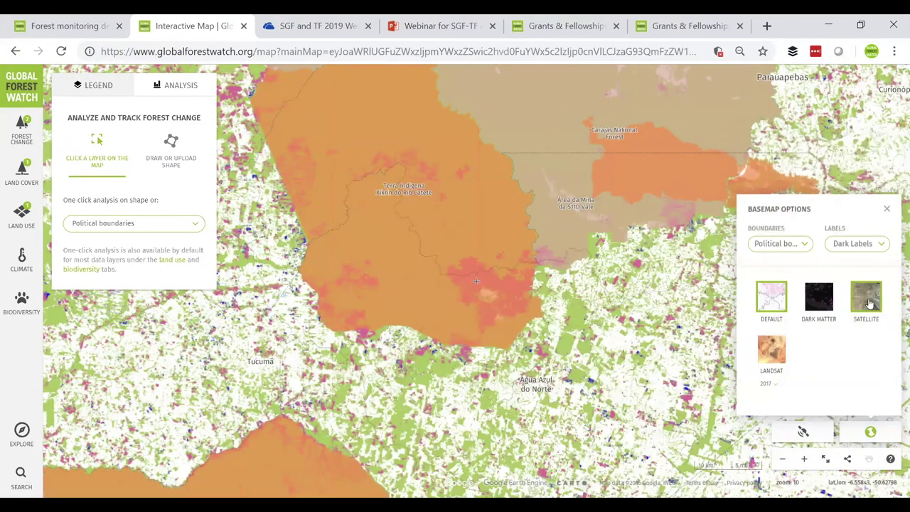
{"action": "left_click", "coordinate": [869, 298]}
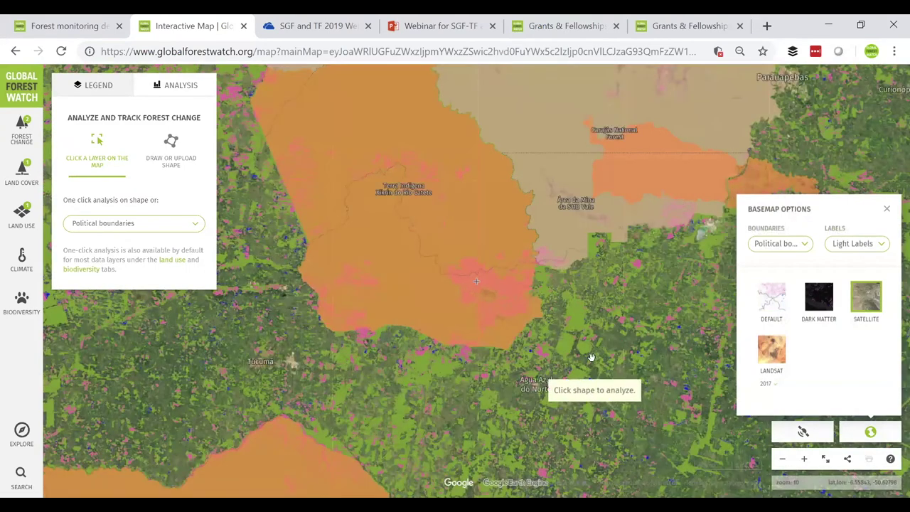
- Remove the Tree cover gain 2001-2012 and Tree cover 2010 layers from the legend
{"action": "left_click", "coordinate": [77, 86]}
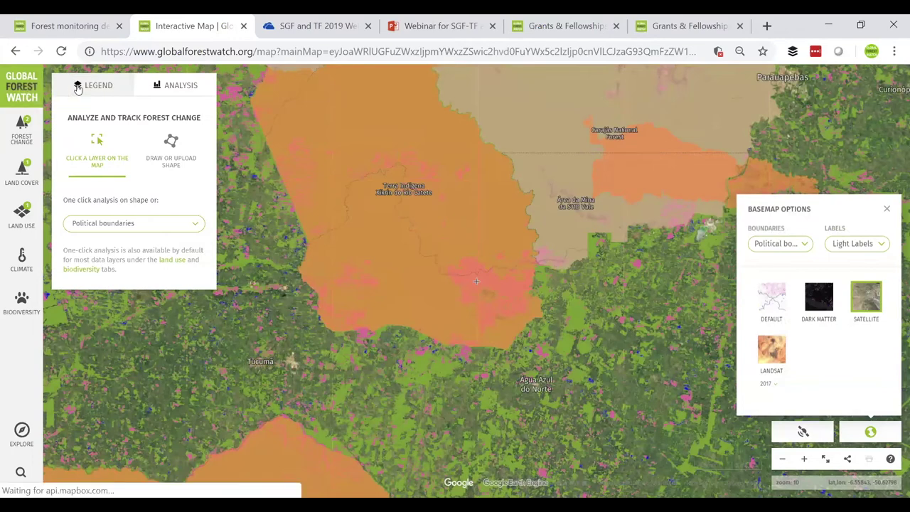
{"action": "scroll", "coordinate": [187, 346], "scroll_direction": "down", "scroll_amount": 1}
{"action": "scroll", "coordinate": [186, 346], "scroll_direction": "down", "scroll_amount": 2}
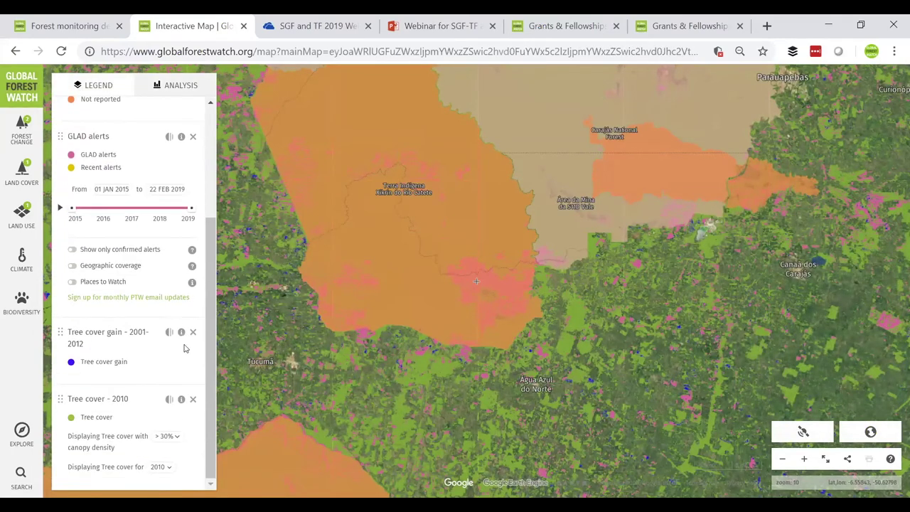
{"action": "left_click", "coordinate": [194, 331]}
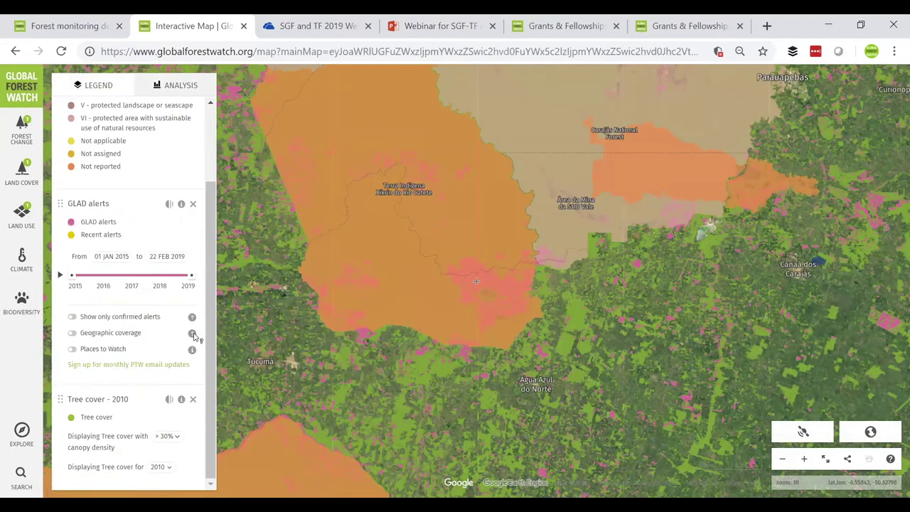
{"action": "left_click", "coordinate": [192, 401]}
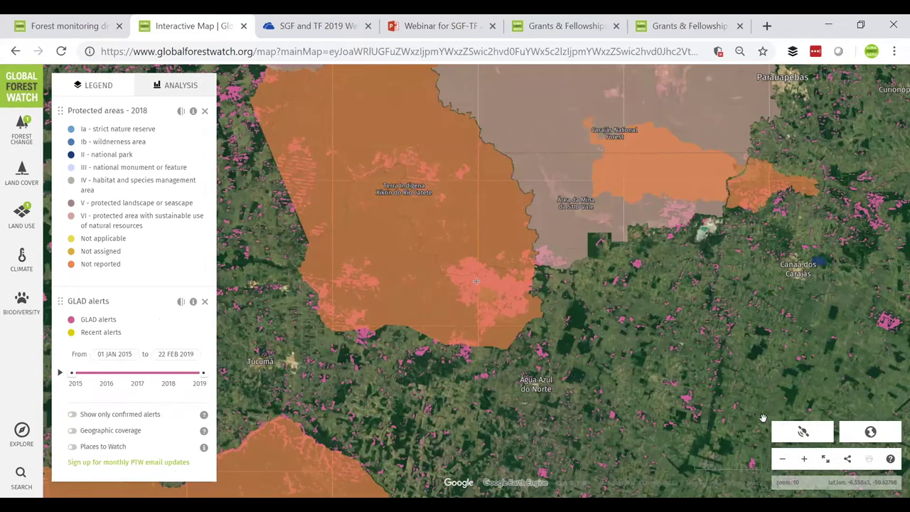
- Look at the basemap options and the one-click shape analysis by political boundaries over the wider indigenous territory region
{"action": "left_click", "coordinate": [869, 431]}
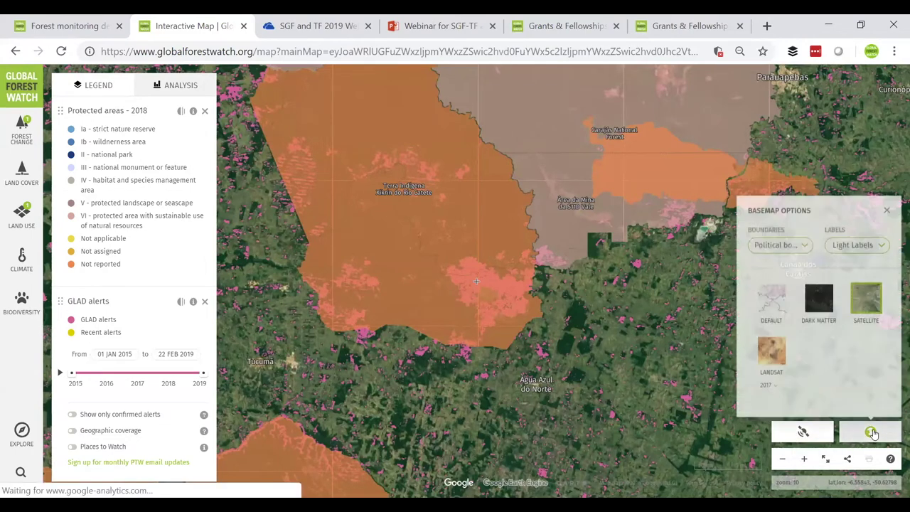
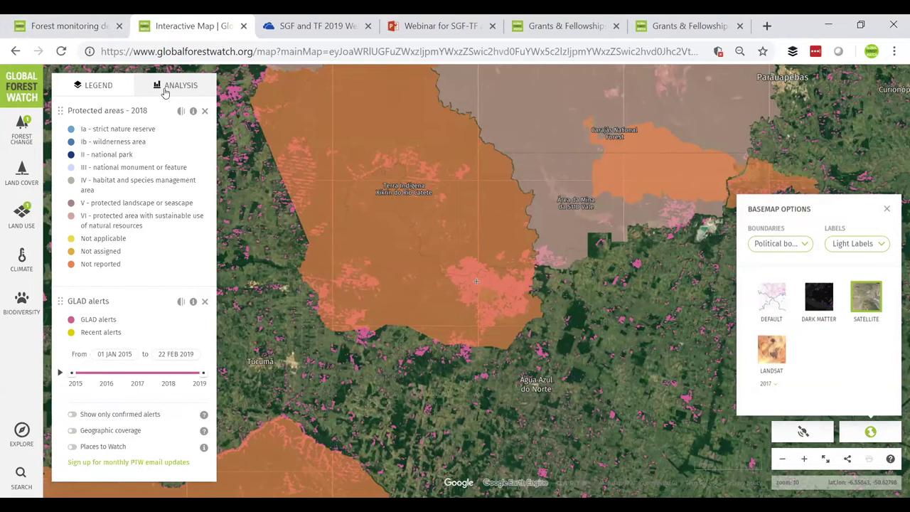
{"action": "left_click", "coordinate": [170, 85]}
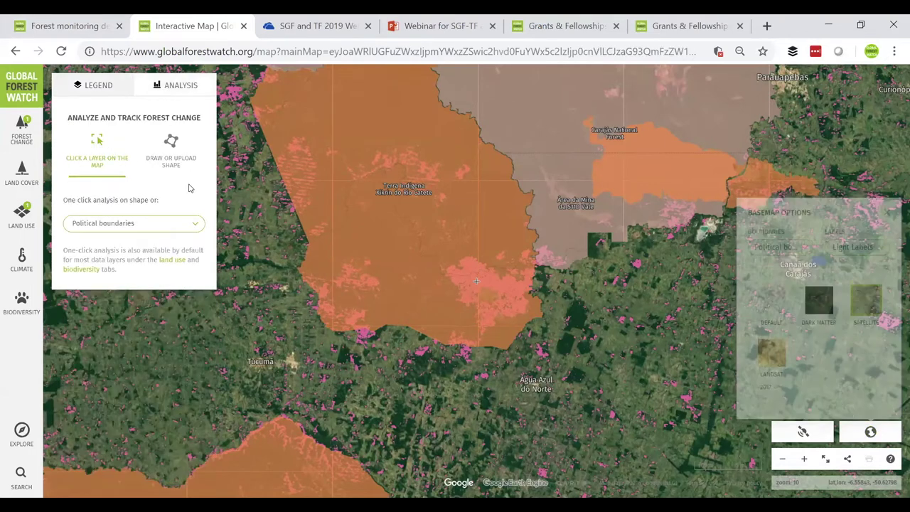
{"action": "left_click", "coordinate": [176, 226]}
{"action": "left_click", "coordinate": [238, 211]}
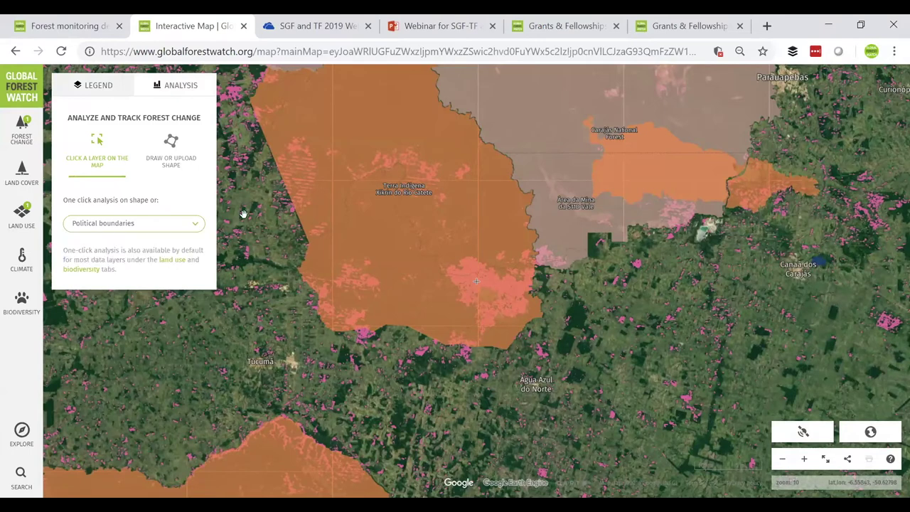
{"action": "left_click", "coordinate": [784, 459]}
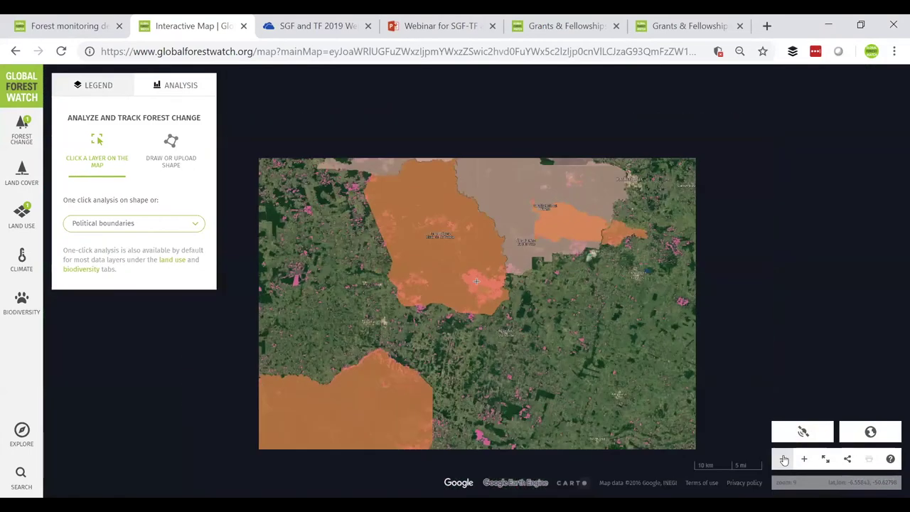
{"action": "left_click", "coordinate": [785, 460]}
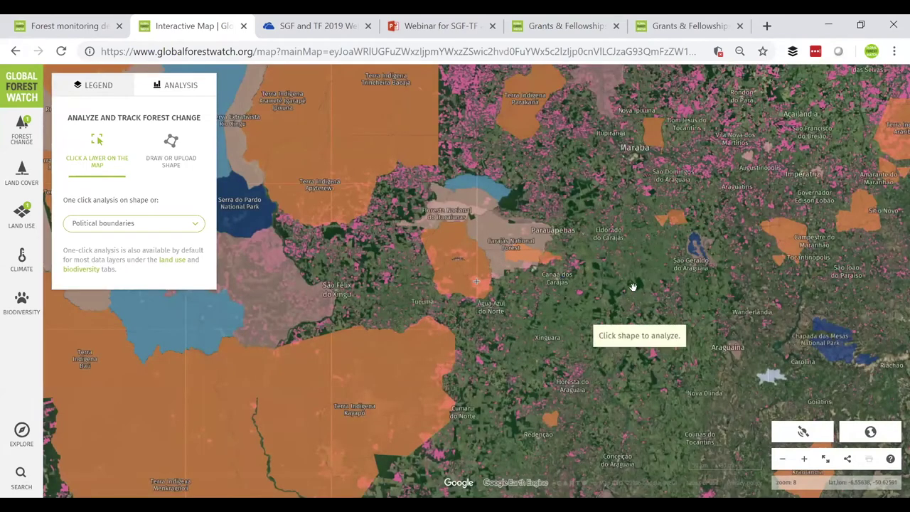
- Draw a six-sided custom polygon around the protected areas west of Parauapebas and run the area analysis on it
{"action": "left_click", "coordinate": [177, 155]}
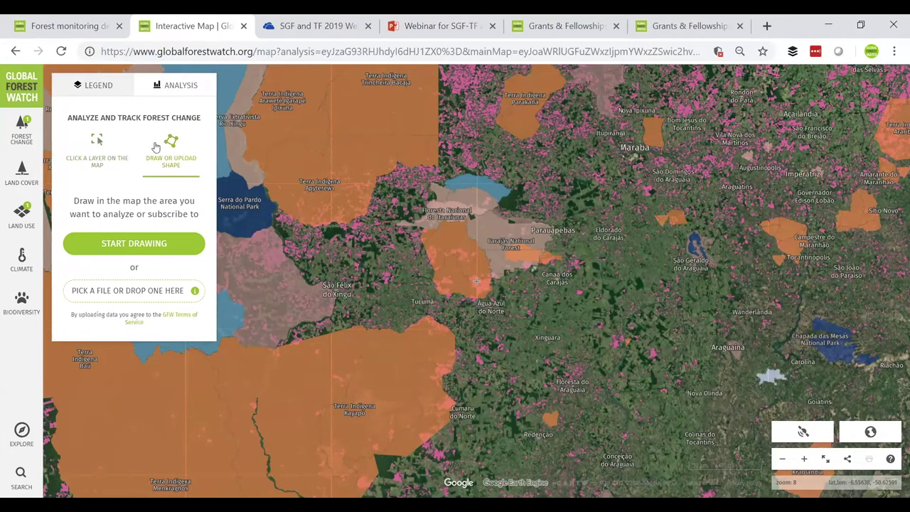
{"action": "left_click", "coordinate": [103, 149]}
{"action": "left_click", "coordinate": [179, 150]}
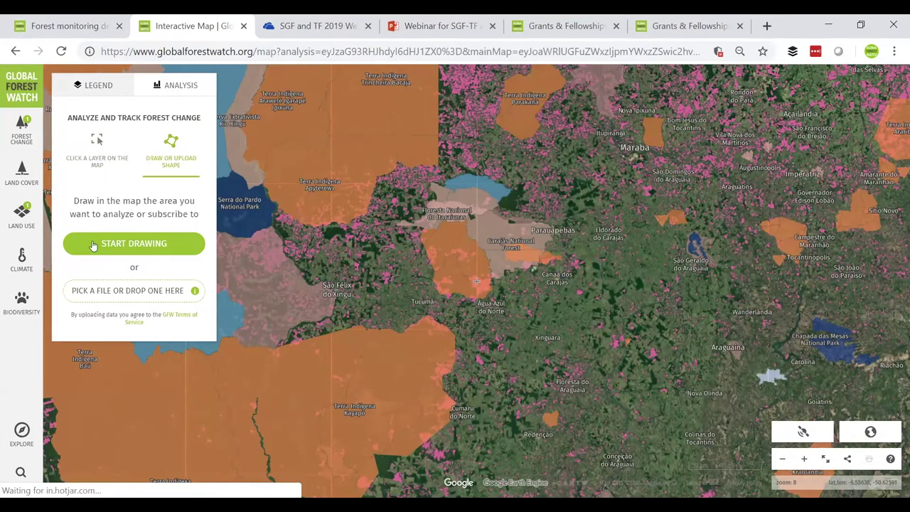
{"action": "left_click", "coordinate": [120, 244]}
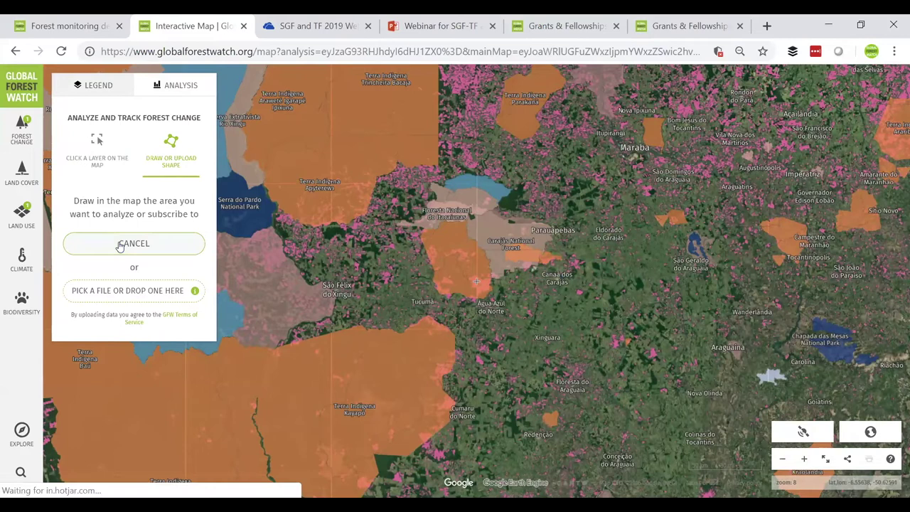
{"action": "left_click", "coordinate": [571, 186]}
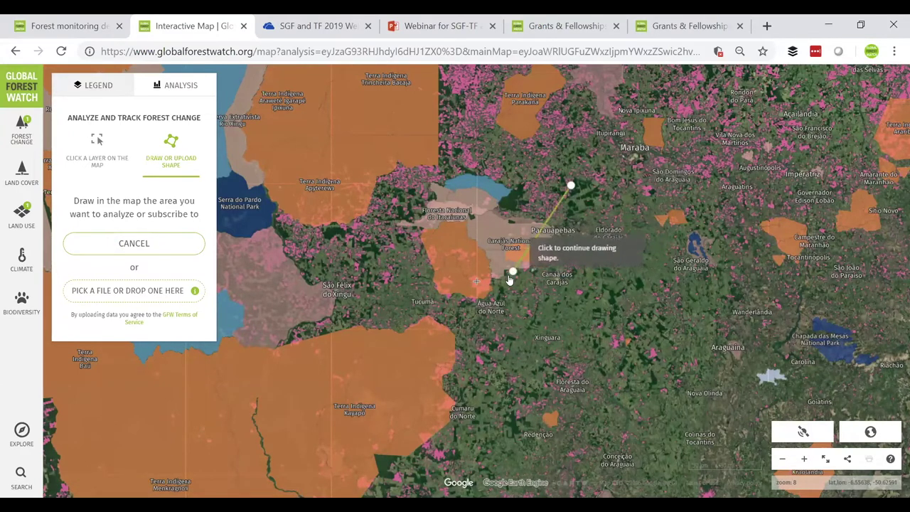
{"action": "left_click", "coordinate": [511, 273]}
{"action": "left_click", "coordinate": [420, 272]}
{"action": "left_click", "coordinate": [365, 179]}
{"action": "left_click", "coordinate": [437, 115]}
{"action": "left_click", "coordinate": [507, 112]}
{"action": "left_click", "coordinate": [571, 186]}
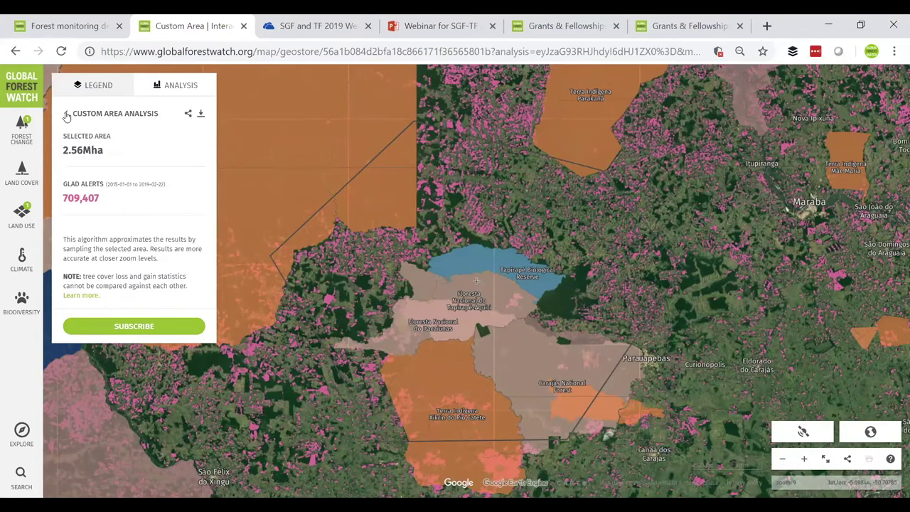
- Leave the custom area analysis and analyze the state of Tocantins, Brazil, by its political boundary instead
{"action": "left_click", "coordinate": [65, 115]}
{"action": "left_click", "coordinate": [780, 459]}
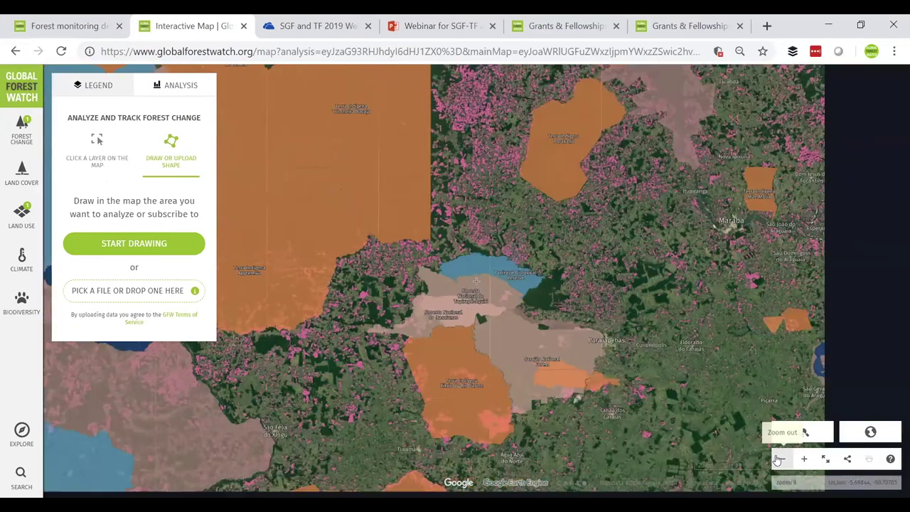
{"action": "left_click", "coordinate": [779, 461]}
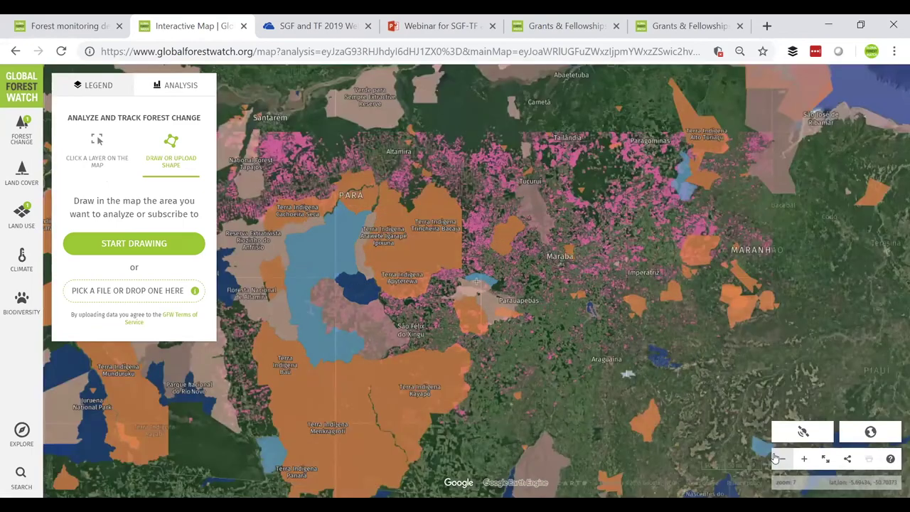
{"action": "left_click", "coordinate": [780, 459]}
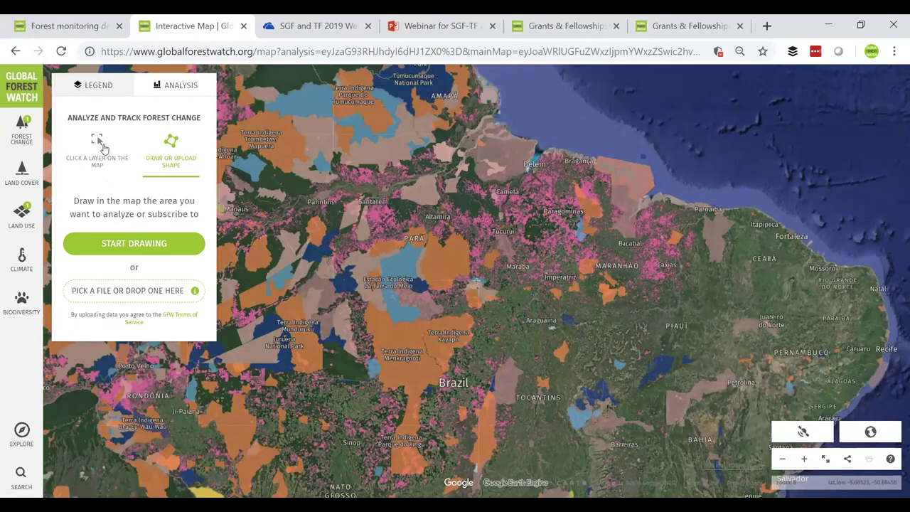
{"action": "left_click", "coordinate": [100, 145]}
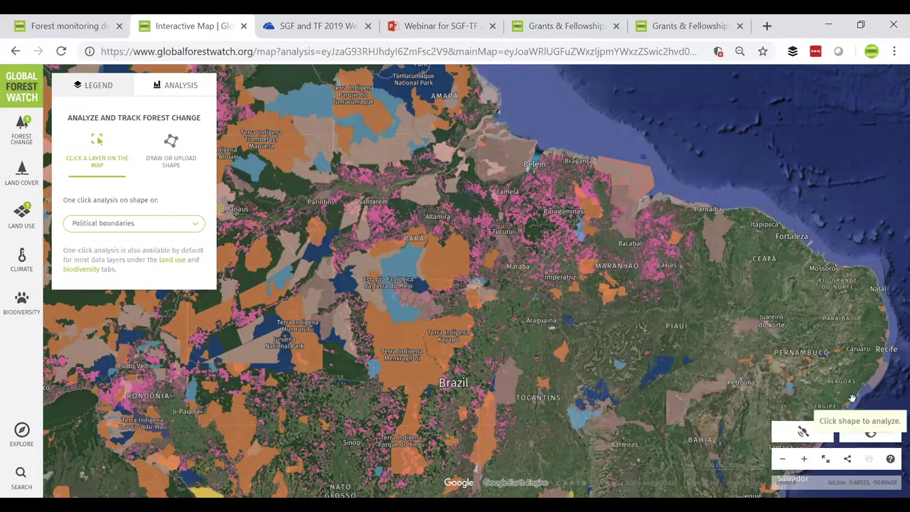
{"action": "left_click", "coordinate": [533, 273]}
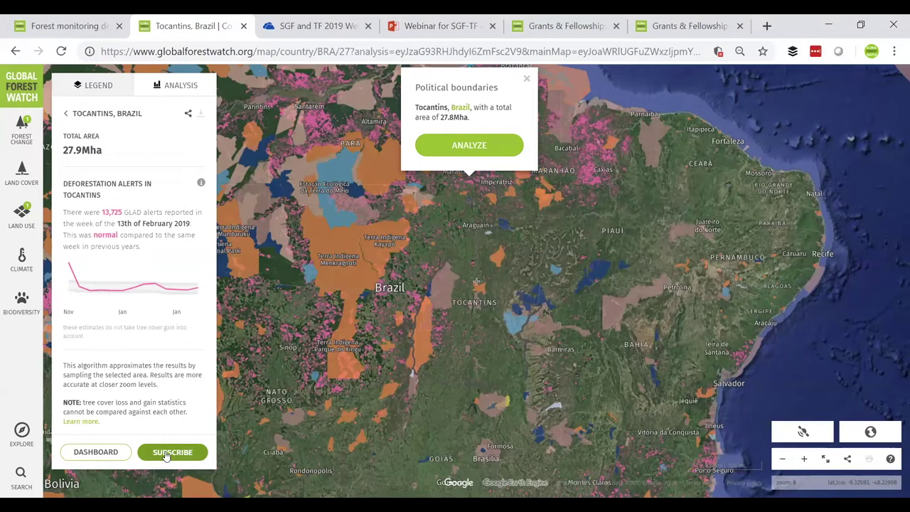
- Open the Tocantins dashboard and view the settings available for its tree cover loss chart
{"action": "left_click", "coordinate": [95, 453]}
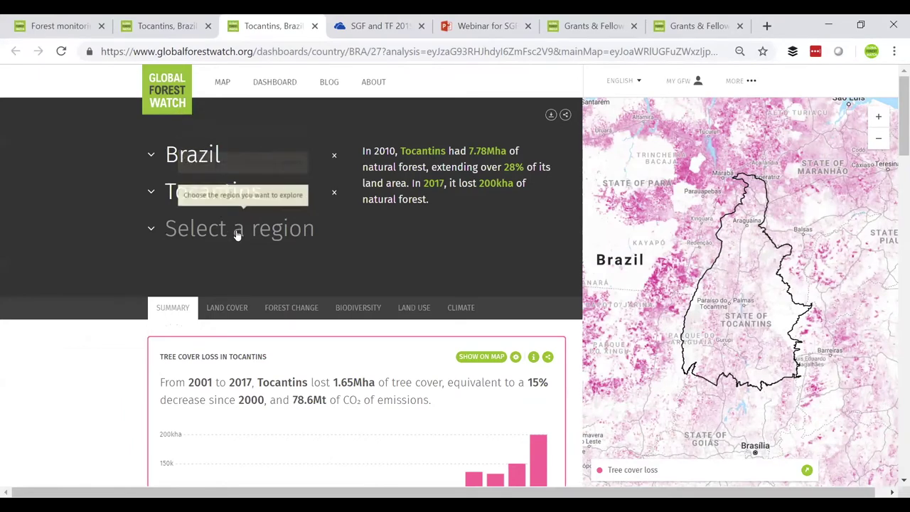
{"action": "scroll", "coordinate": [431, 357], "scroll_direction": "down", "scroll_amount": 2}
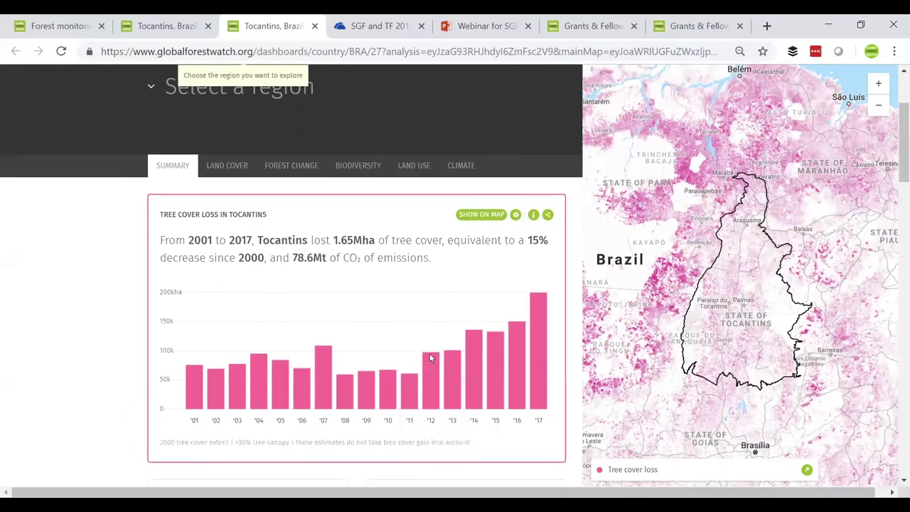
{"action": "left_click", "coordinate": [516, 216]}
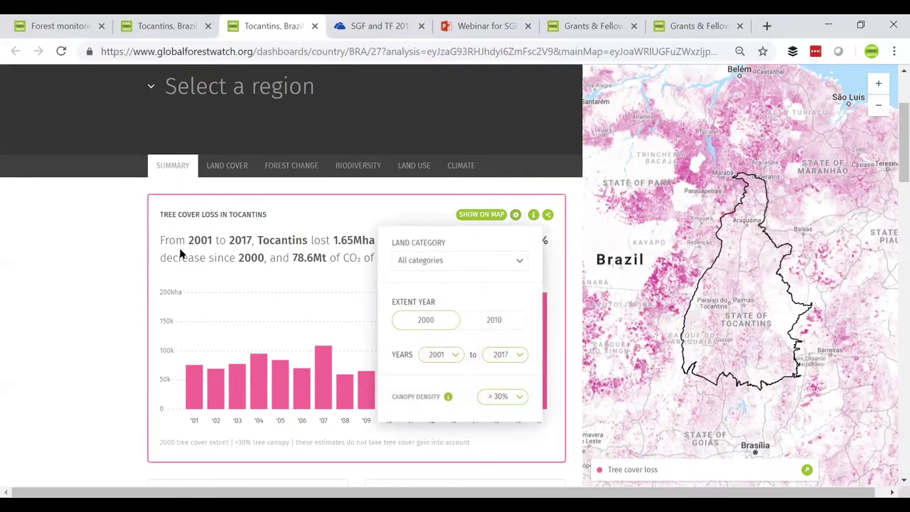
{"action": "left_click", "coordinate": [72, 246]}
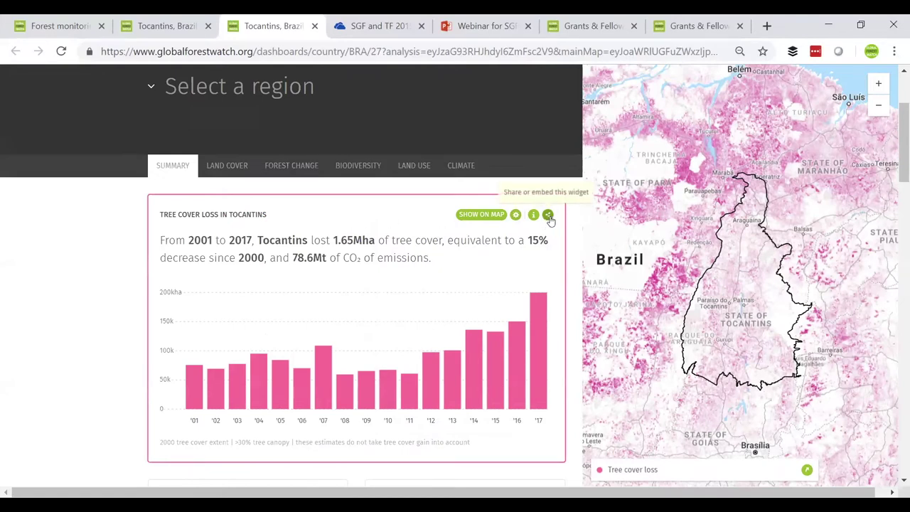
- Examine the Tocantins dashboard's data download option and its summary charts, from tree cover loss to deforestation alerts
{"action": "scroll", "coordinate": [549, 220], "scroll_direction": "up", "scroll_amount": 2}
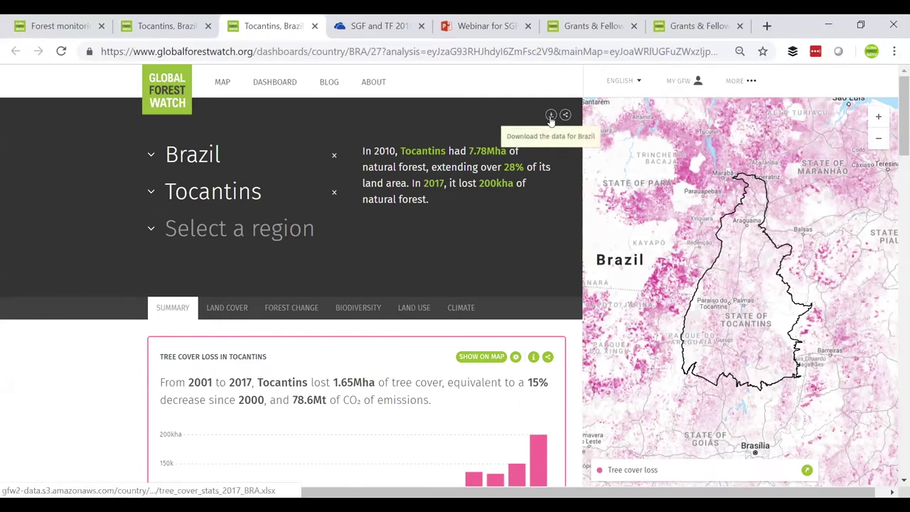
{"action": "scroll", "coordinate": [455, 332], "scroll_direction": "down", "scroll_amount": 3}
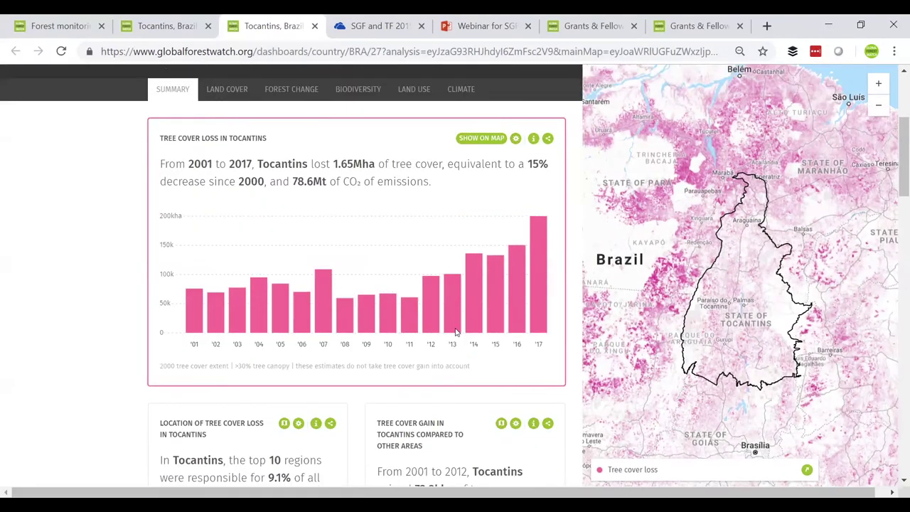
{"action": "scroll", "coordinate": [456, 332], "scroll_direction": "down", "scroll_amount": 10}
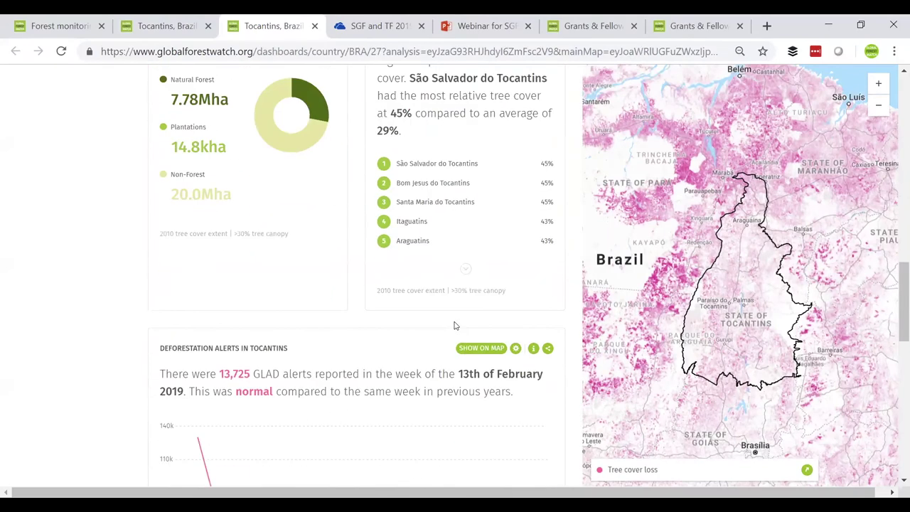
{"action": "scroll", "coordinate": [453, 322], "scroll_direction": "down", "scroll_amount": 2}
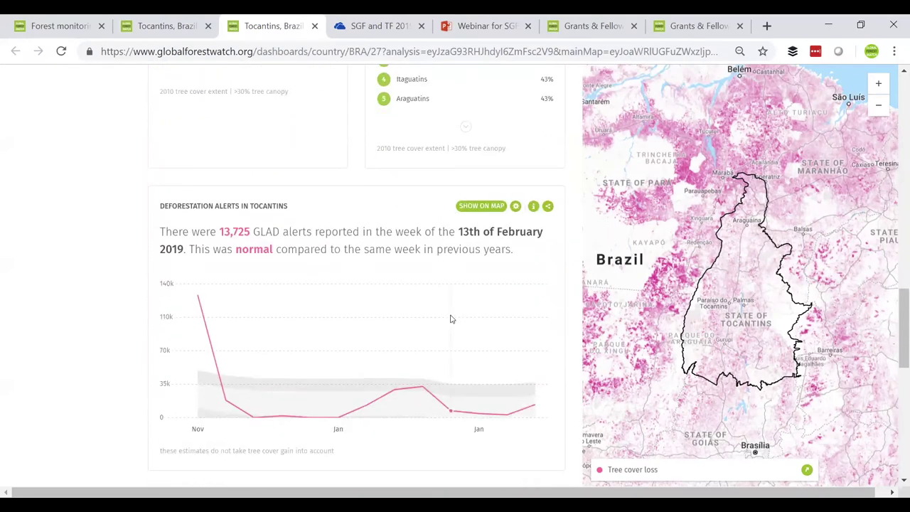
{"action": "scroll", "coordinate": [448, 313], "scroll_direction": "up", "scroll_amount": 12}
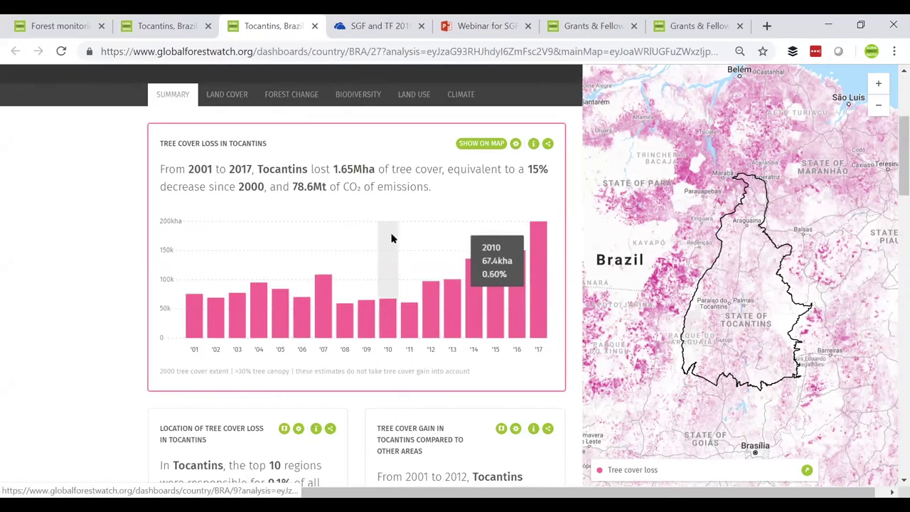
{"action": "scroll", "coordinate": [391, 238], "scroll_direction": "up", "scroll_amount": 2}
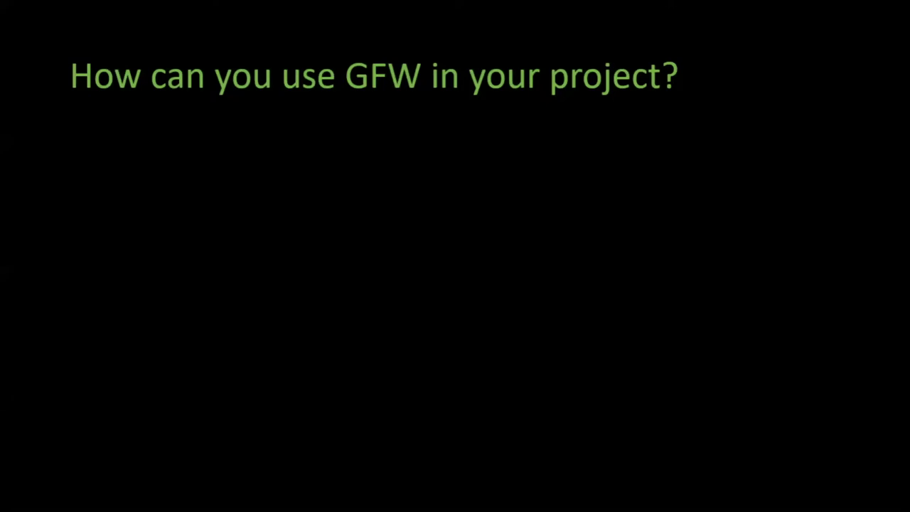
{"action": "key", "text": "Right"}
{"action": "key", "text": "Right"}
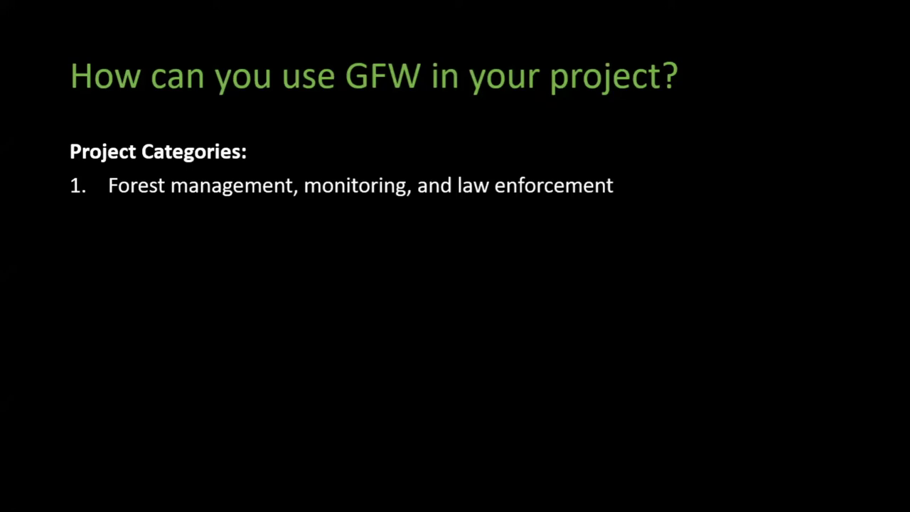
{"action": "key", "text": "Right"}
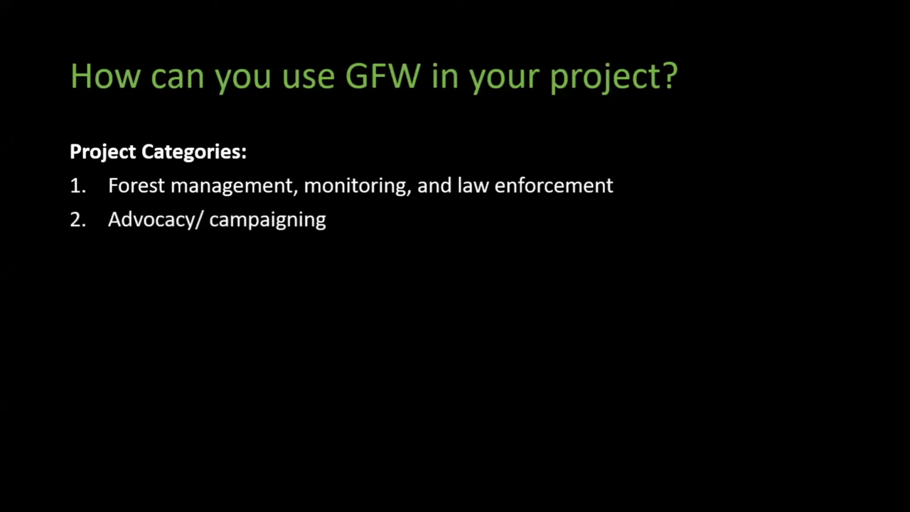
{"action": "key", "text": "Right"}
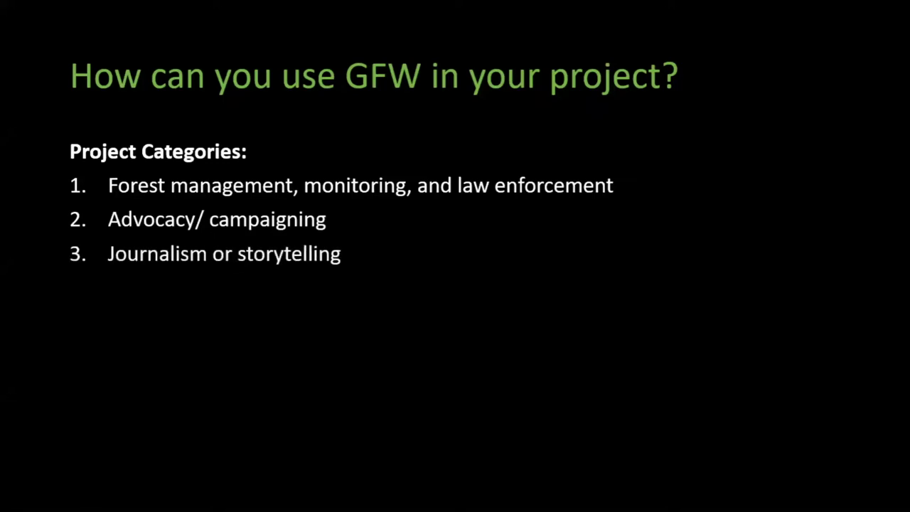
{"action": "key", "text": "Right"}
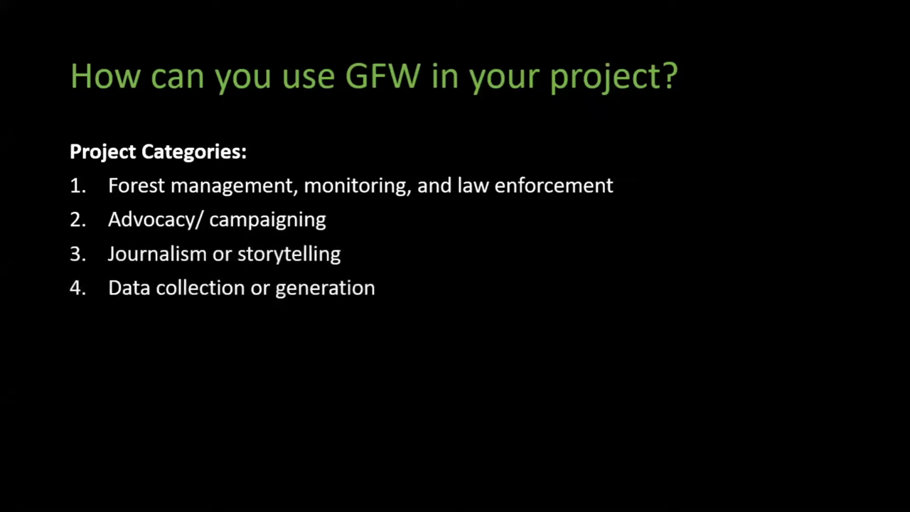